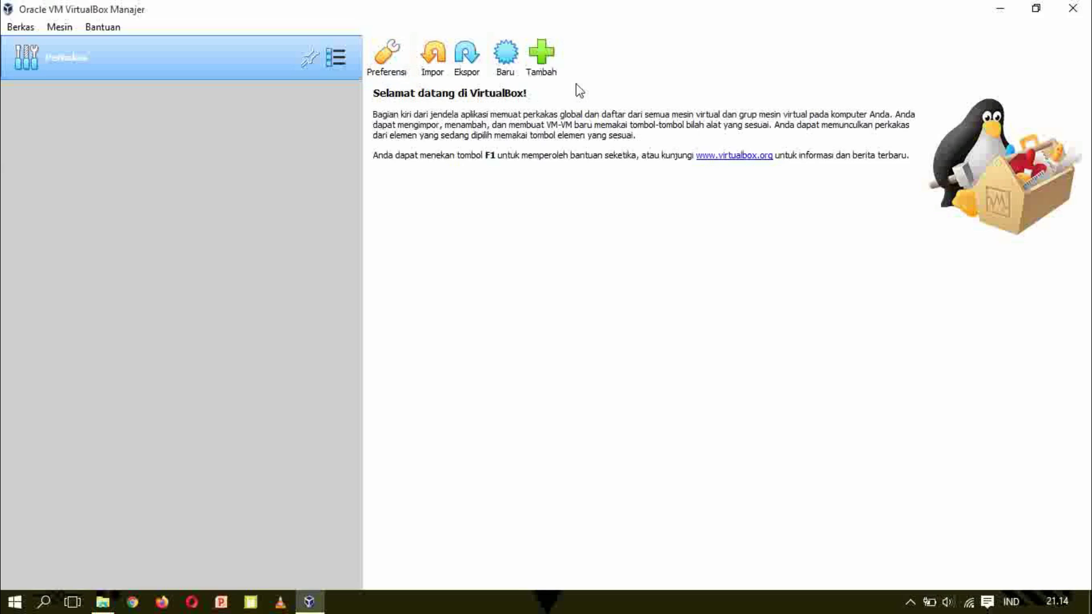
# - Start creating a new virtual machine named LinuxLite with the operating system type Linux
pyautogui.click(517, 57)
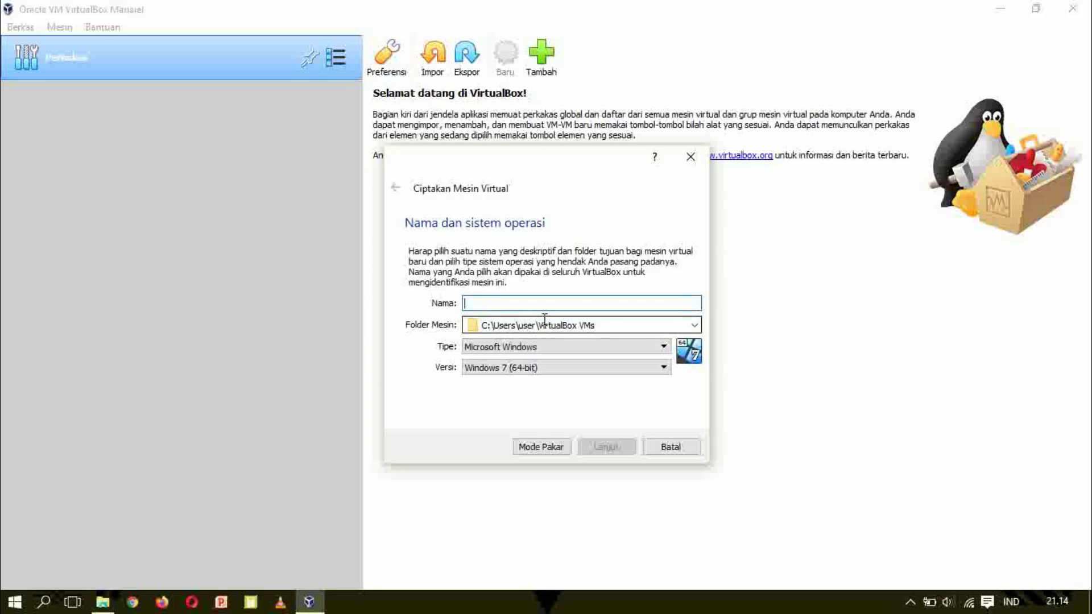
pyautogui.write('L')
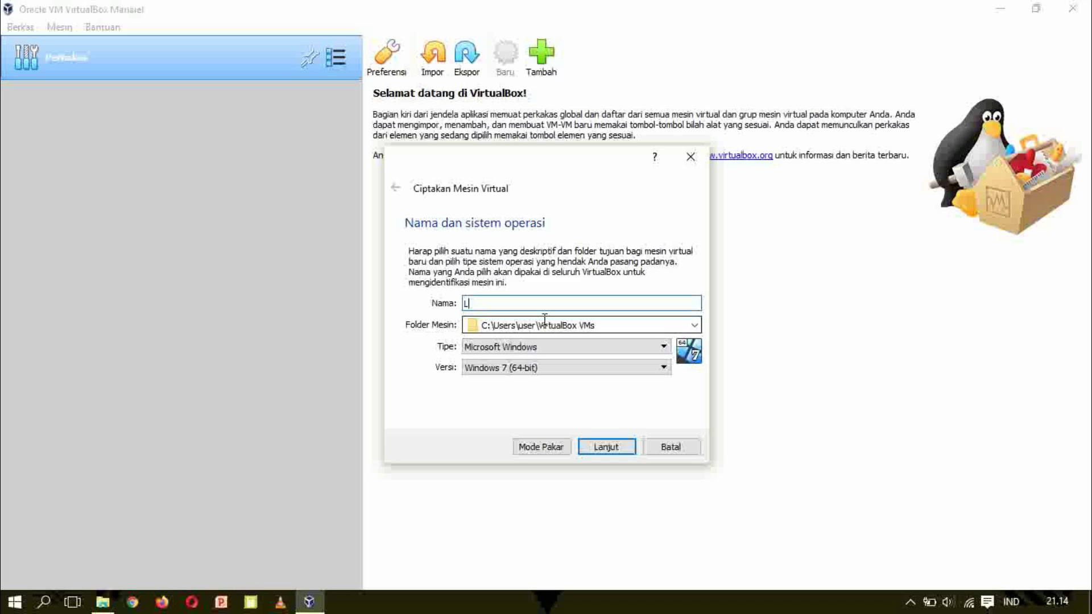
pyautogui.write('inux')
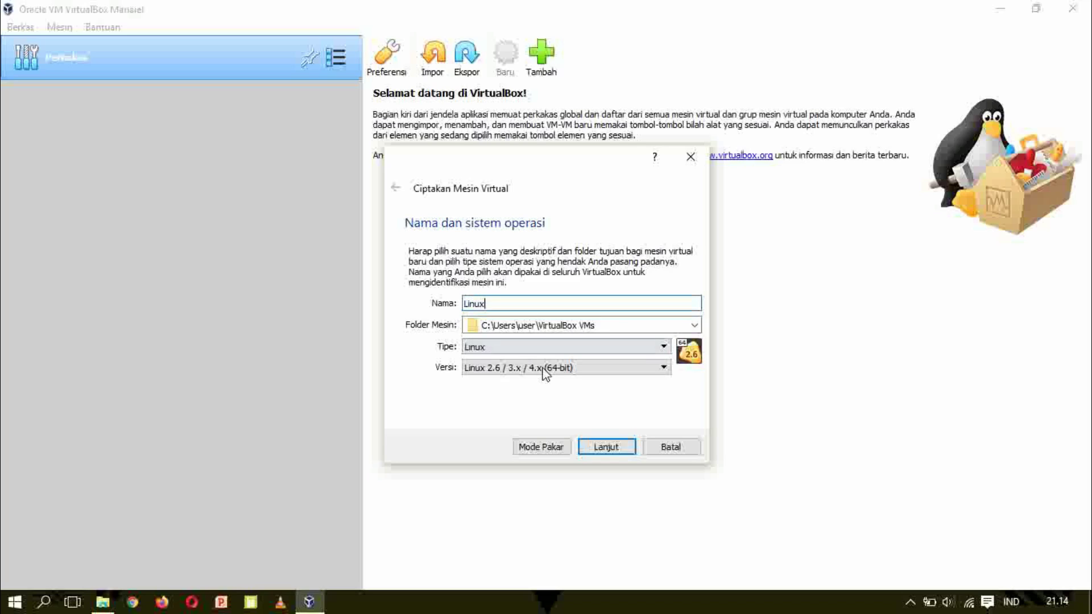
pyautogui.click(565, 347)
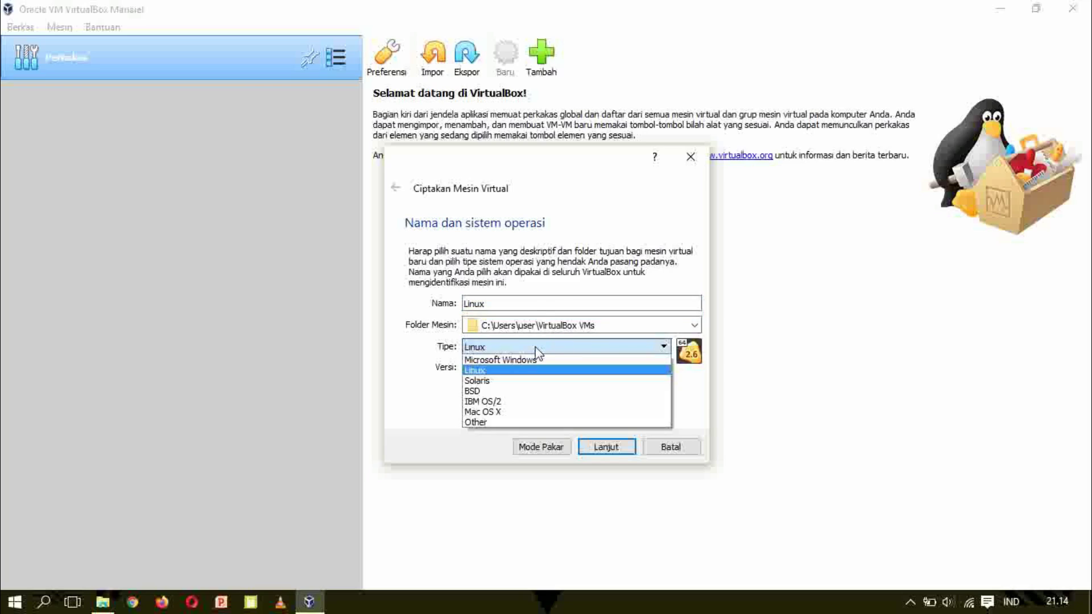
pyautogui.click(549, 304)
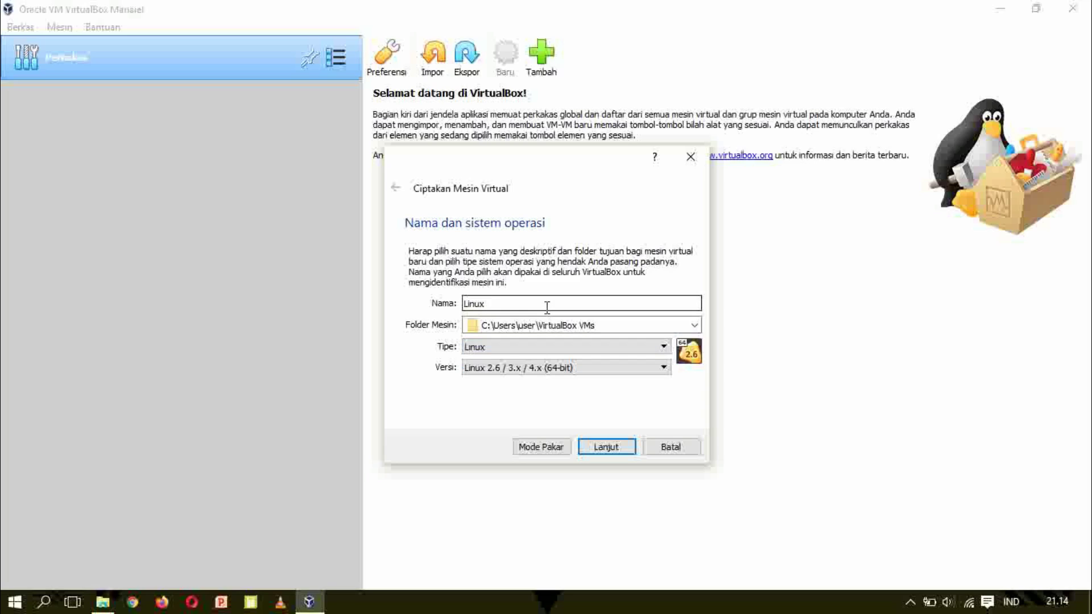
pyautogui.write('Lite')
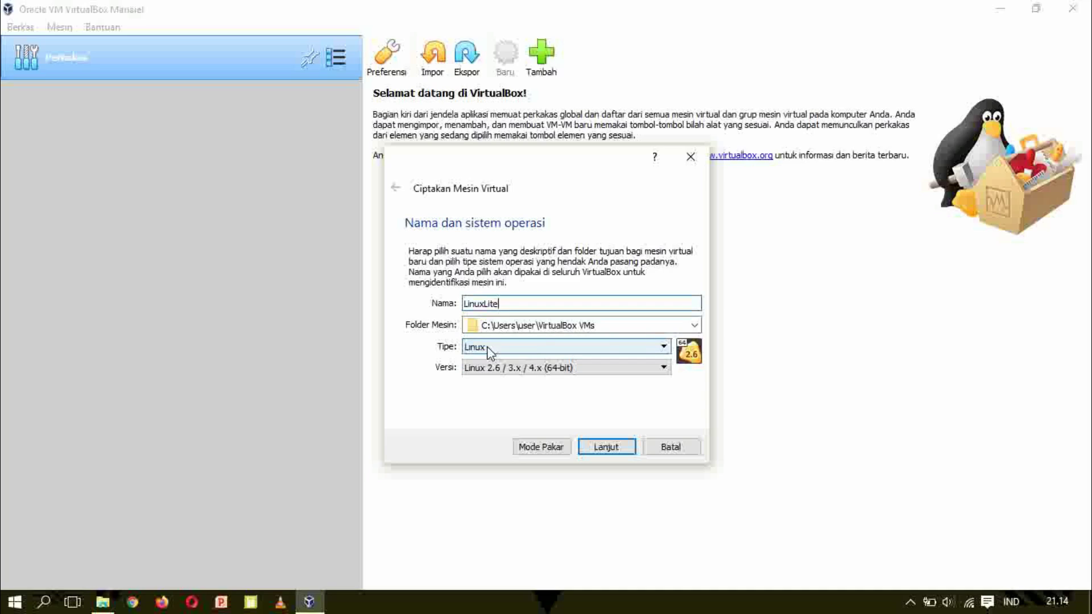
# - Set the new machine's operating system version to Ubuntu (64-bit) and proceed to its memory size
pyautogui.click(570, 373)
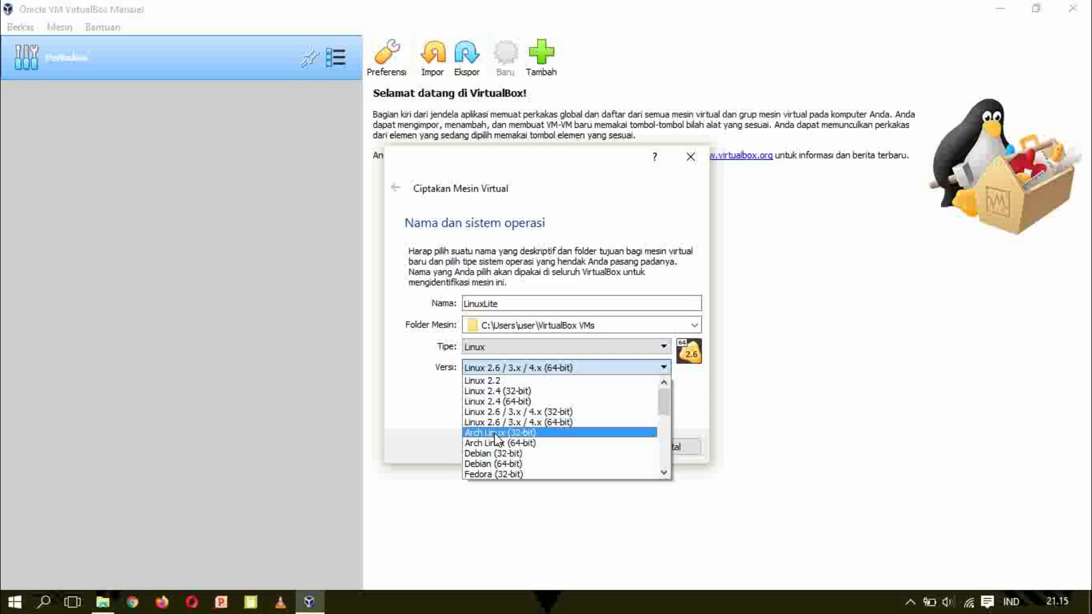
pyautogui.scroll(-1, 497, 441)
pyautogui.scroll(-1, 515, 448)
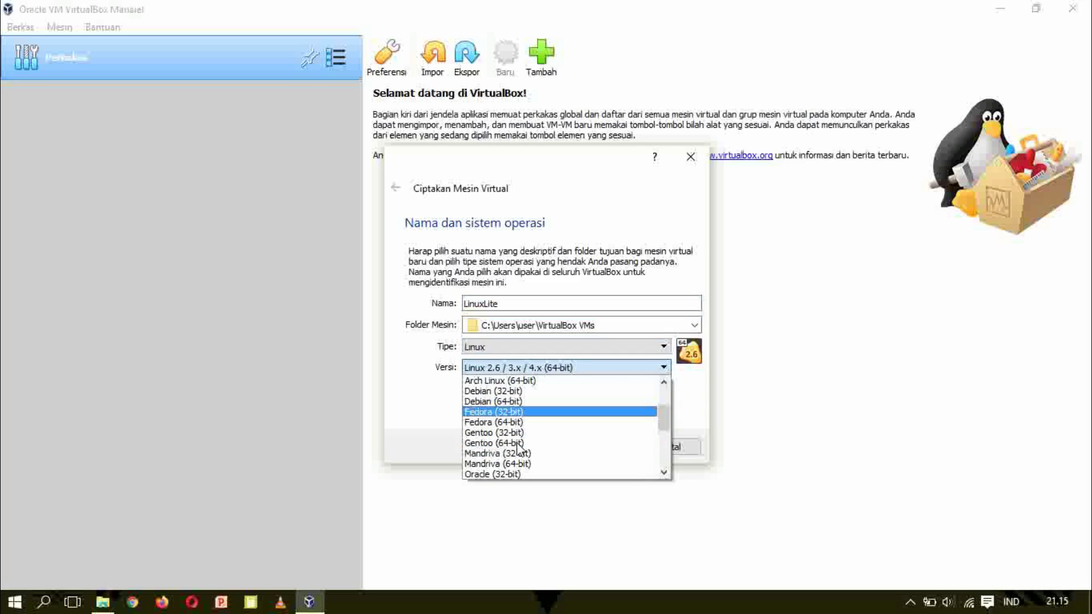
pyautogui.scroll(-2, 523, 443)
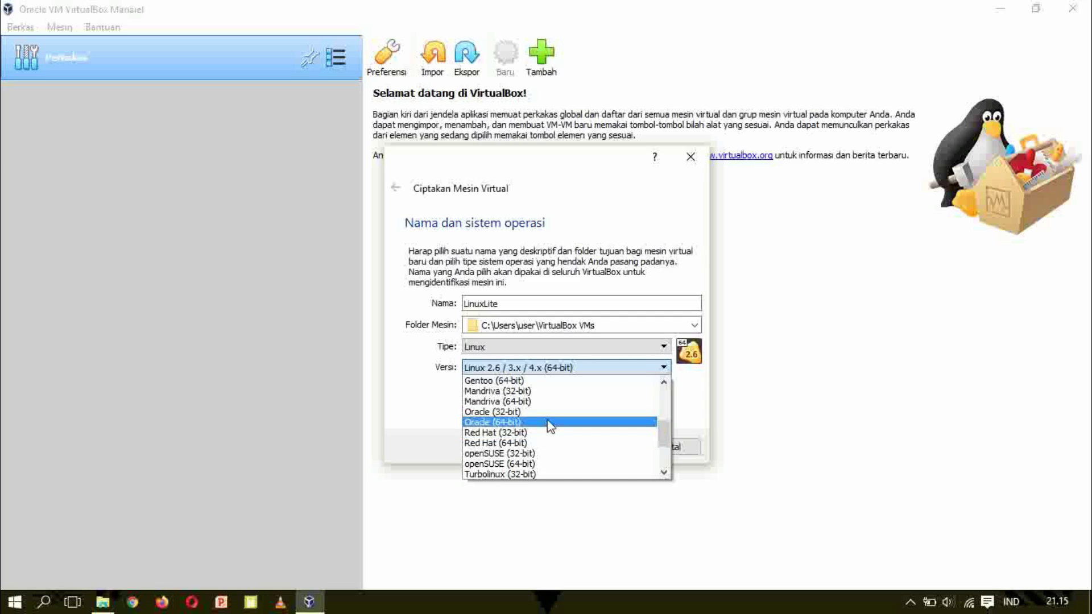
pyautogui.scroll(-1, 528, 446)
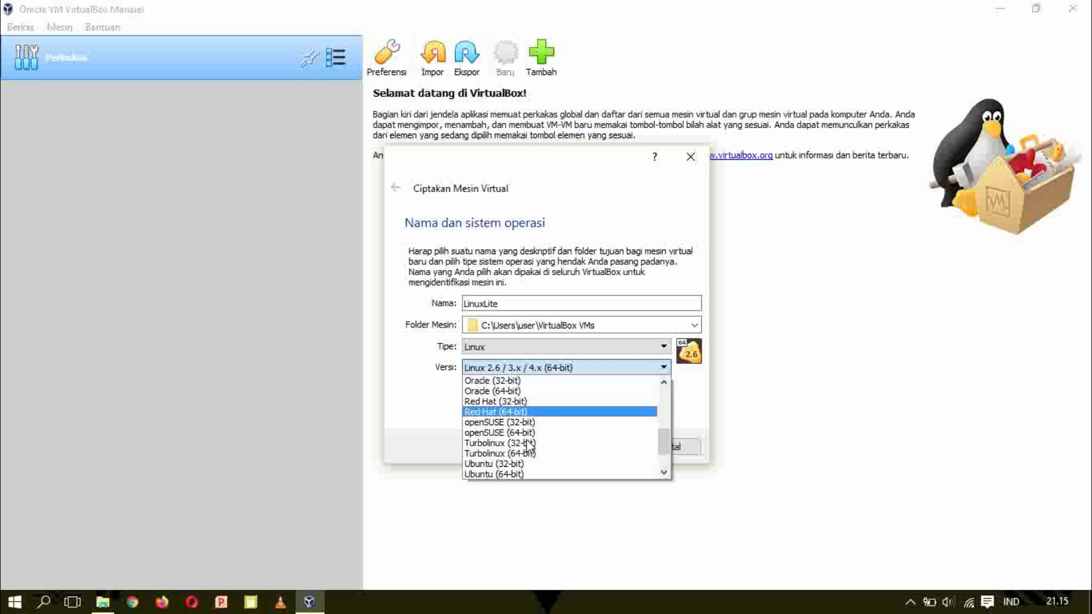
pyautogui.scroll(-1, 534, 452)
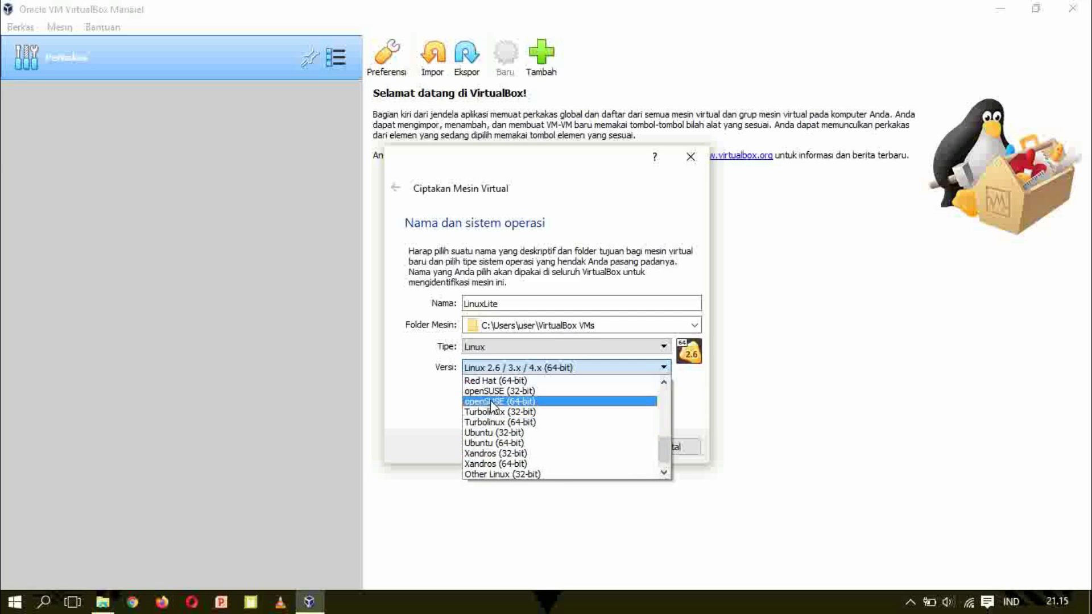
pyautogui.click(489, 443)
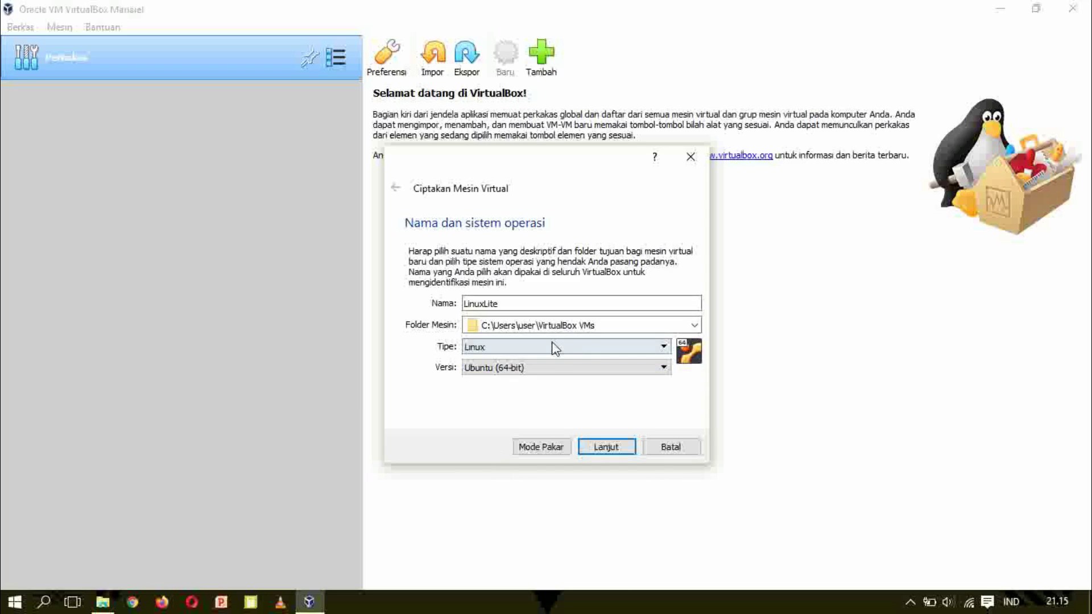
pyautogui.click(598, 447)
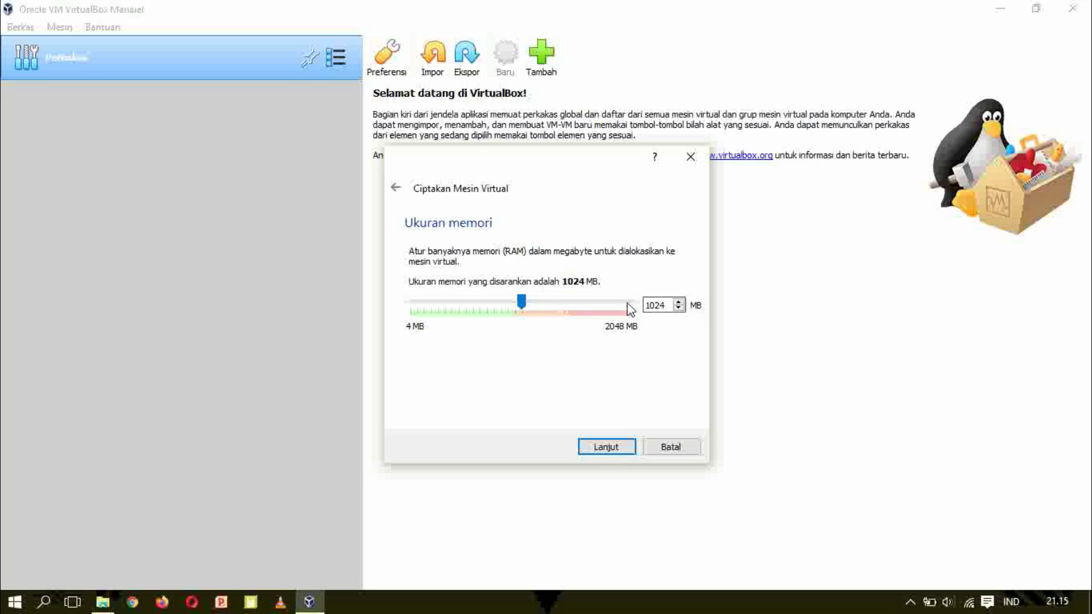
# - Accept 1024 MB of memory and create a dynamically allocated 10 GB VDI virtual hard disk for the machine
pyautogui.click(607, 448)
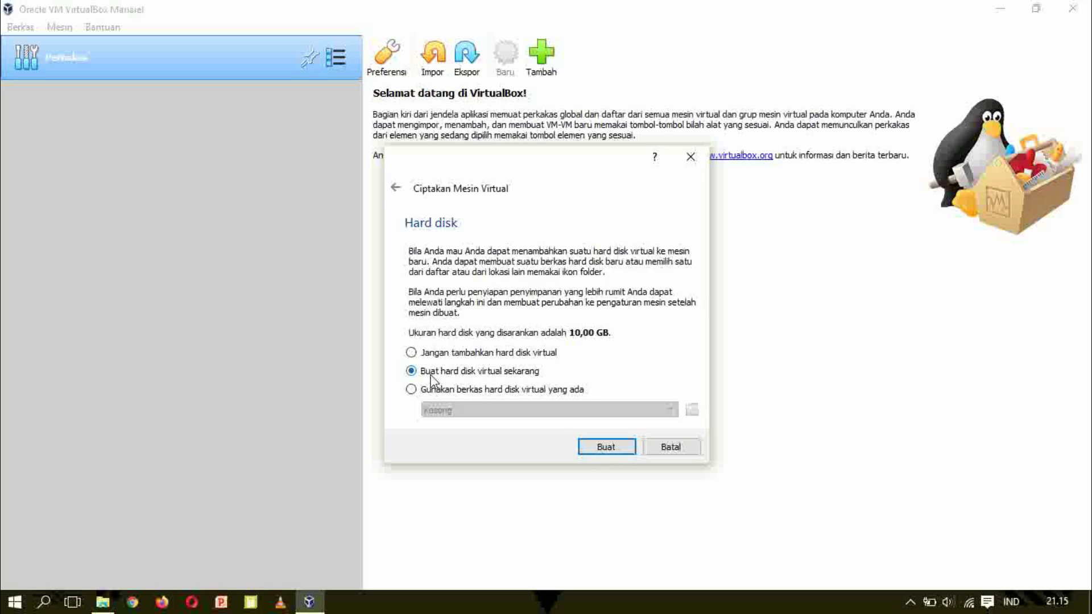
pyautogui.click(606, 447)
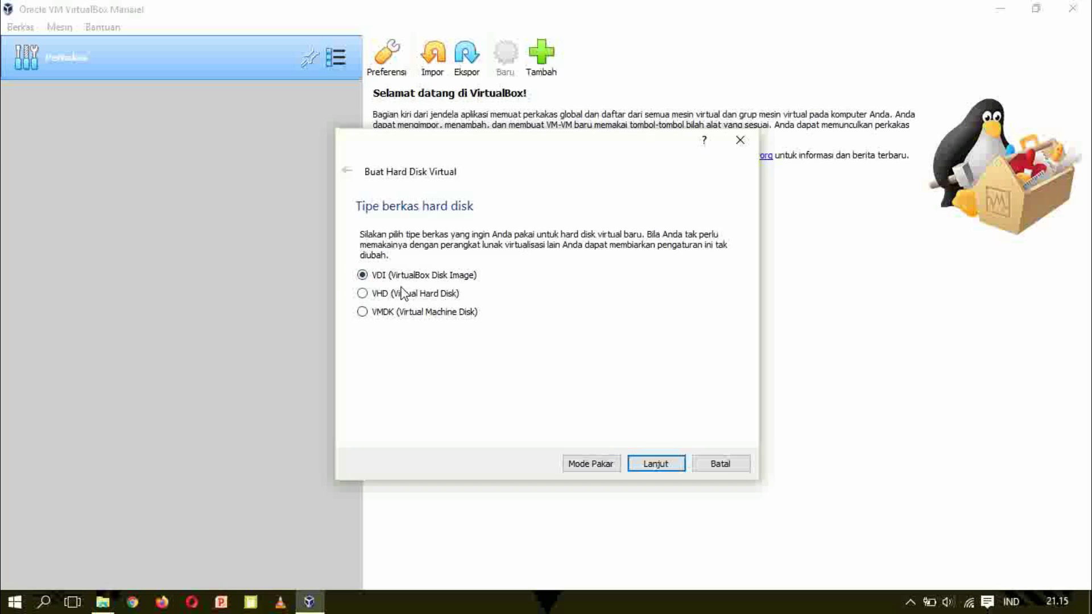
pyautogui.click(665, 462)
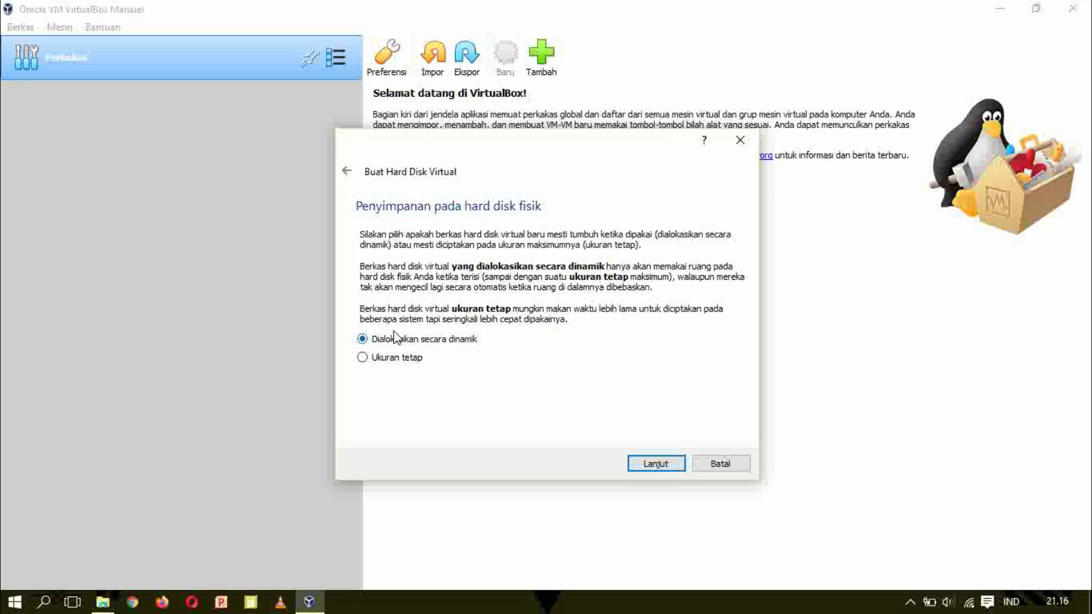
pyautogui.click(664, 463)
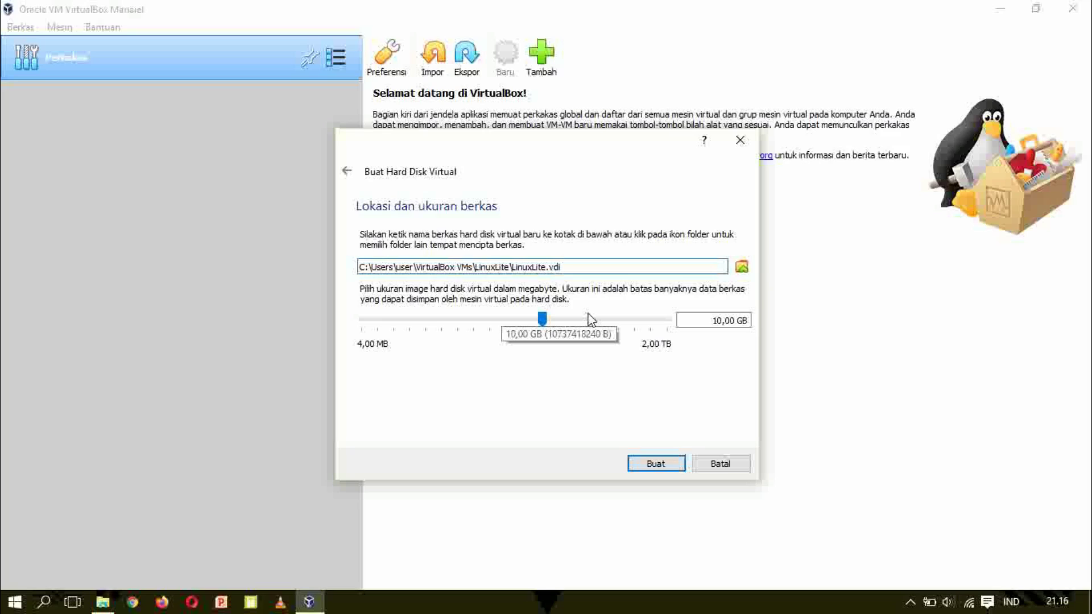
pyautogui.click(664, 469)
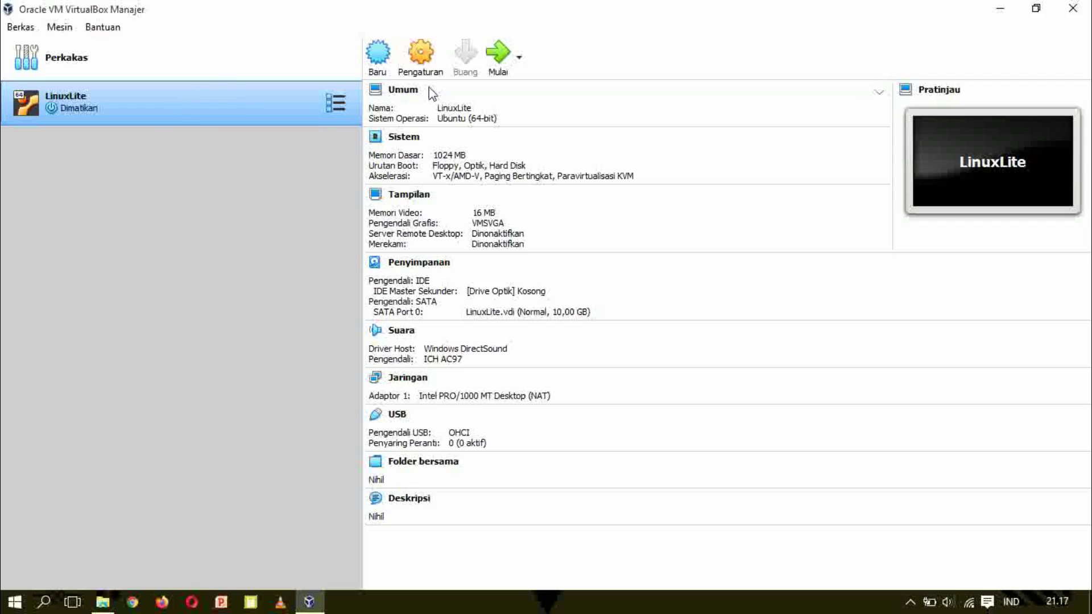
# - Attach linux-lite-5.6-64bit.iso from drive F: to the LinuxLite machine's empty IDE optical drive and save the settings
pyautogui.rightClick(271, 108)
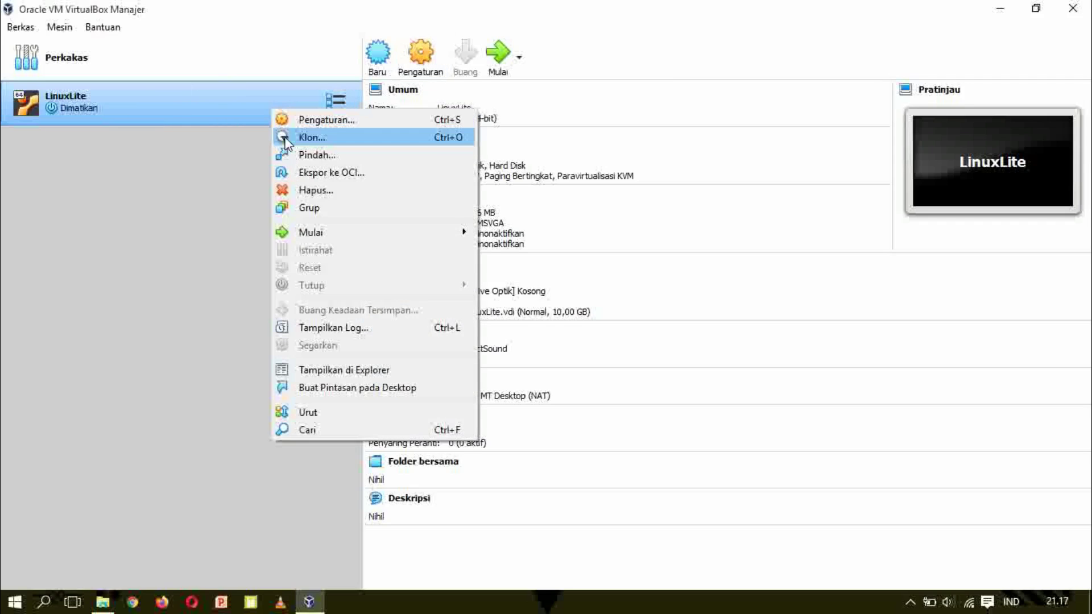
pyautogui.click(302, 121)
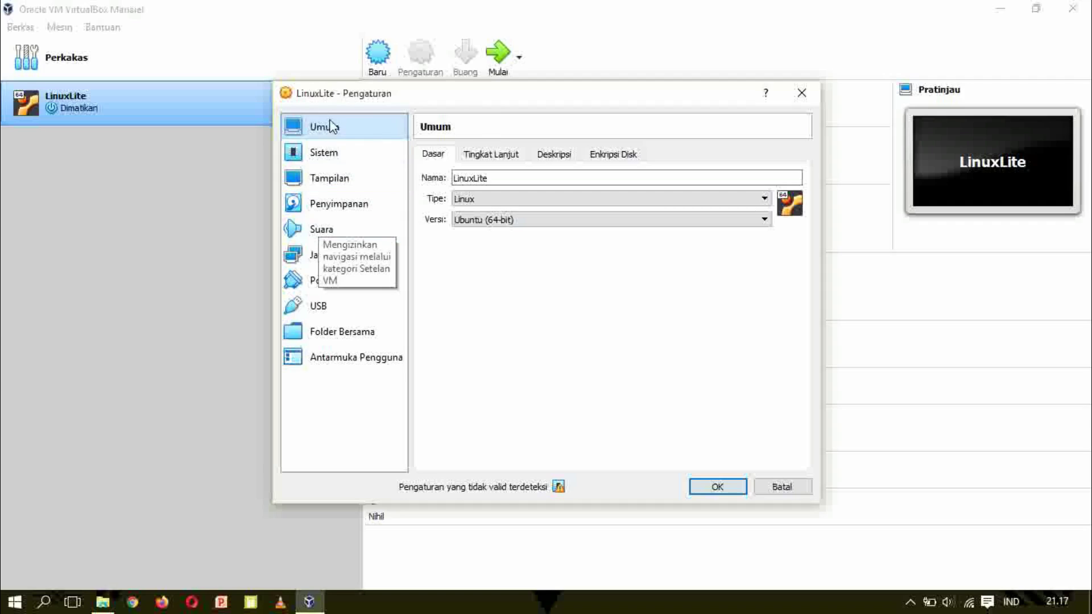
pyautogui.click(339, 208)
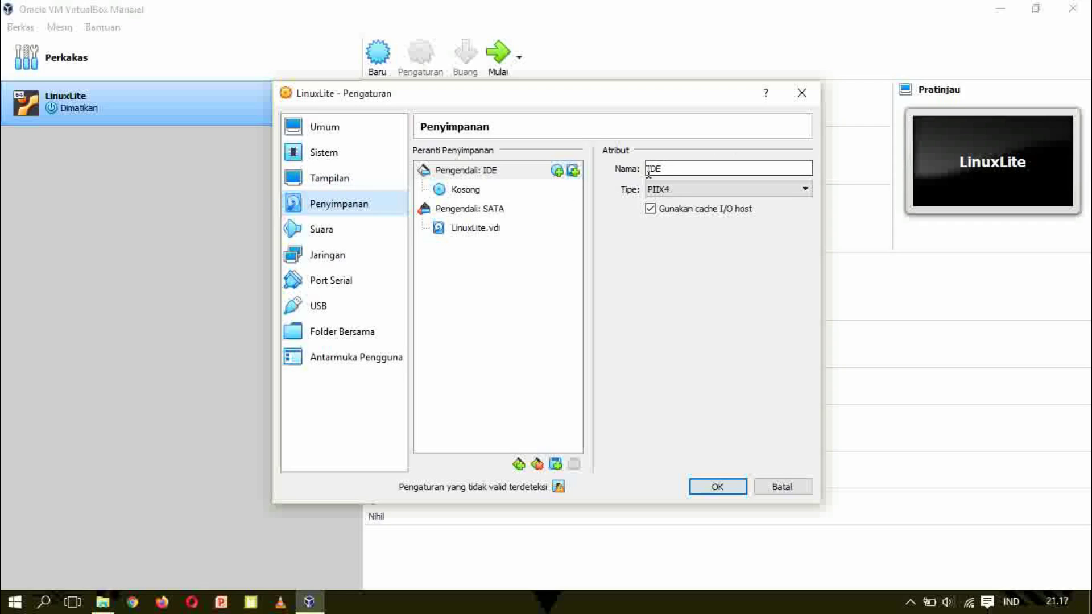
pyautogui.click(465, 191)
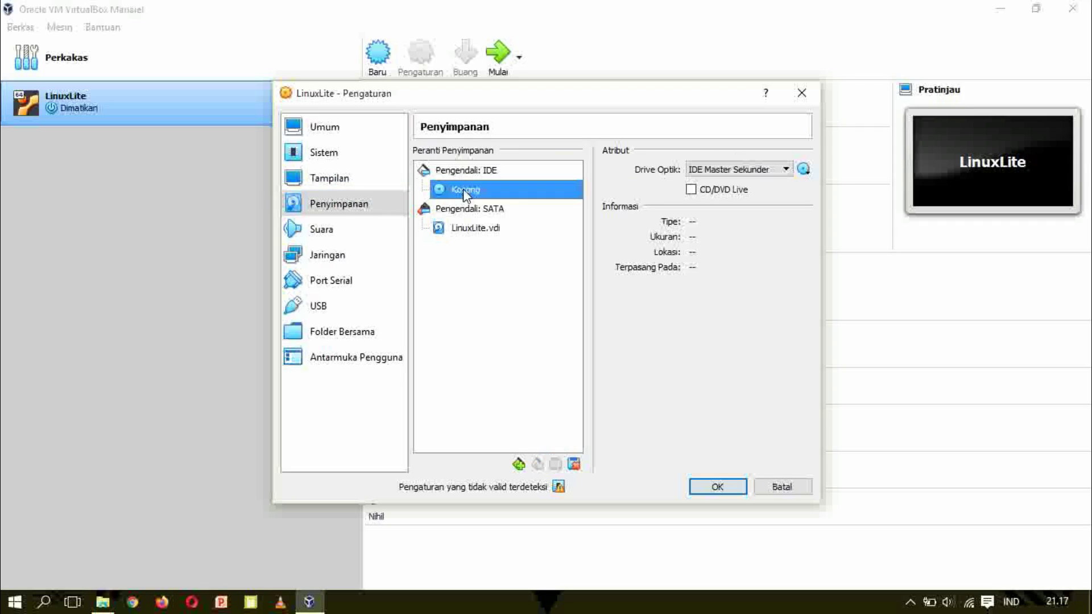
pyautogui.click(803, 169)
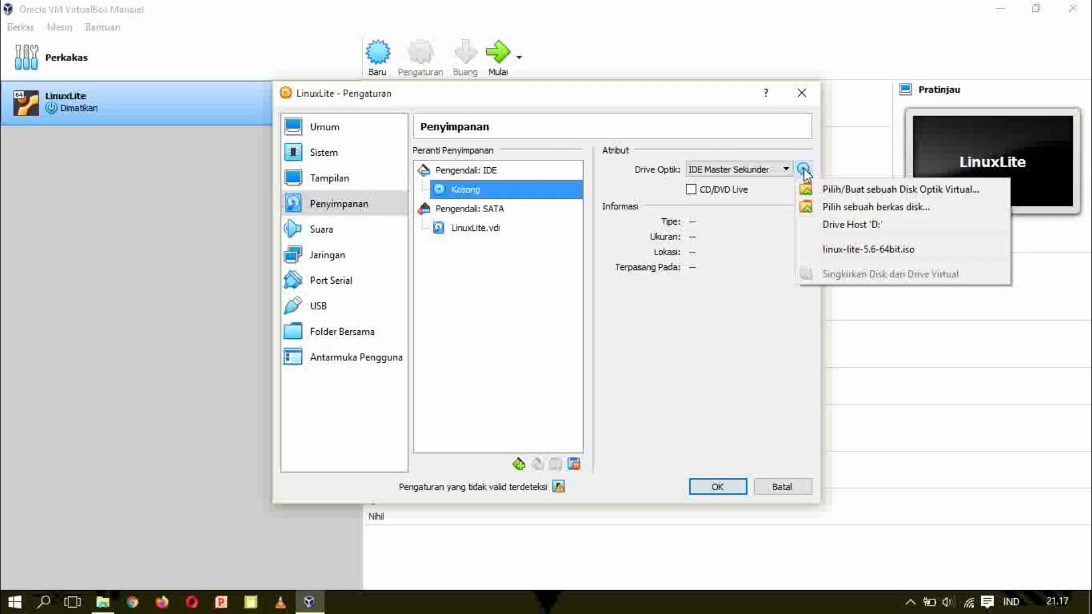
pyautogui.click(897, 208)
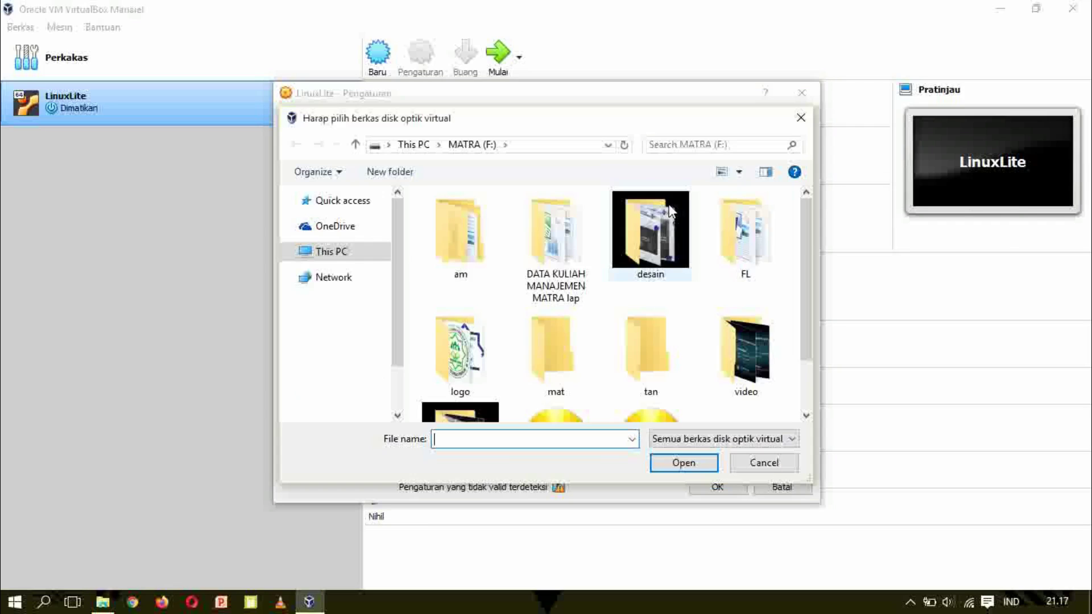
pyautogui.moveTo(803, 241); pyautogui.dragTo(810, 329)
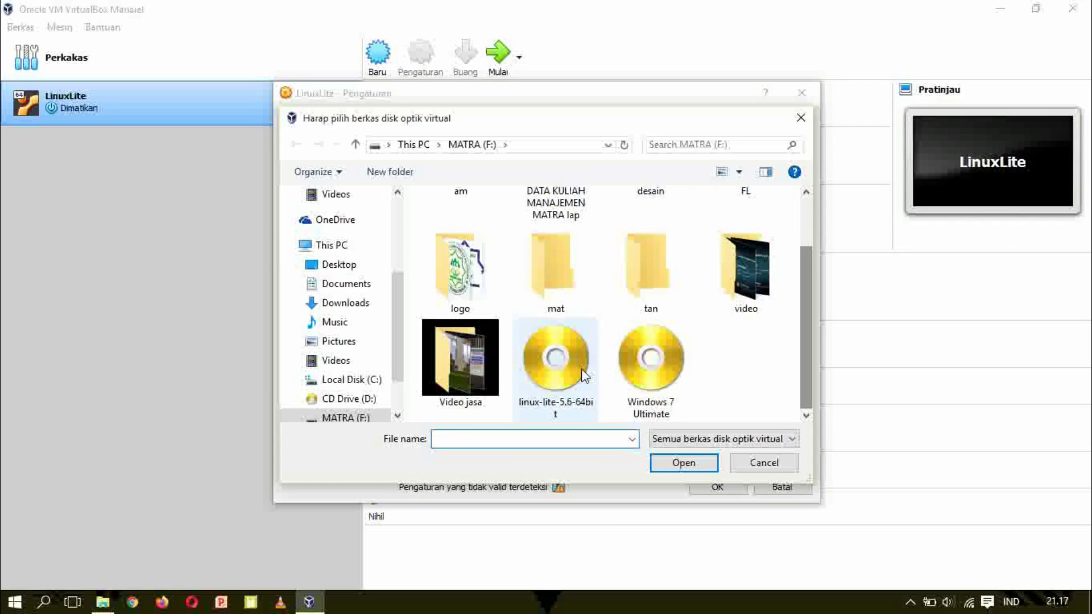
pyautogui.click(592, 385)
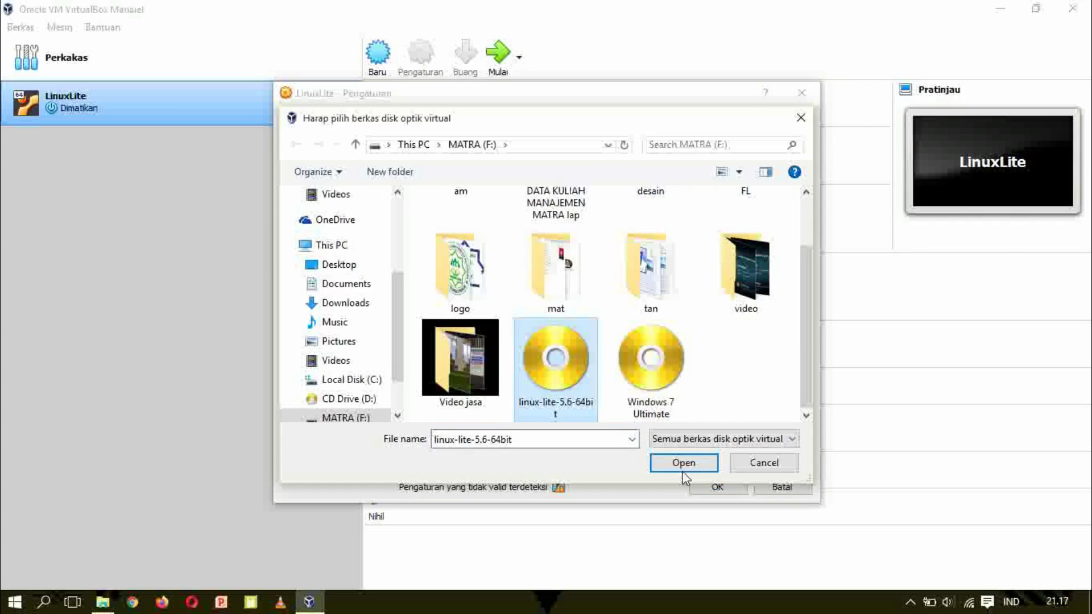
pyautogui.click(688, 465)
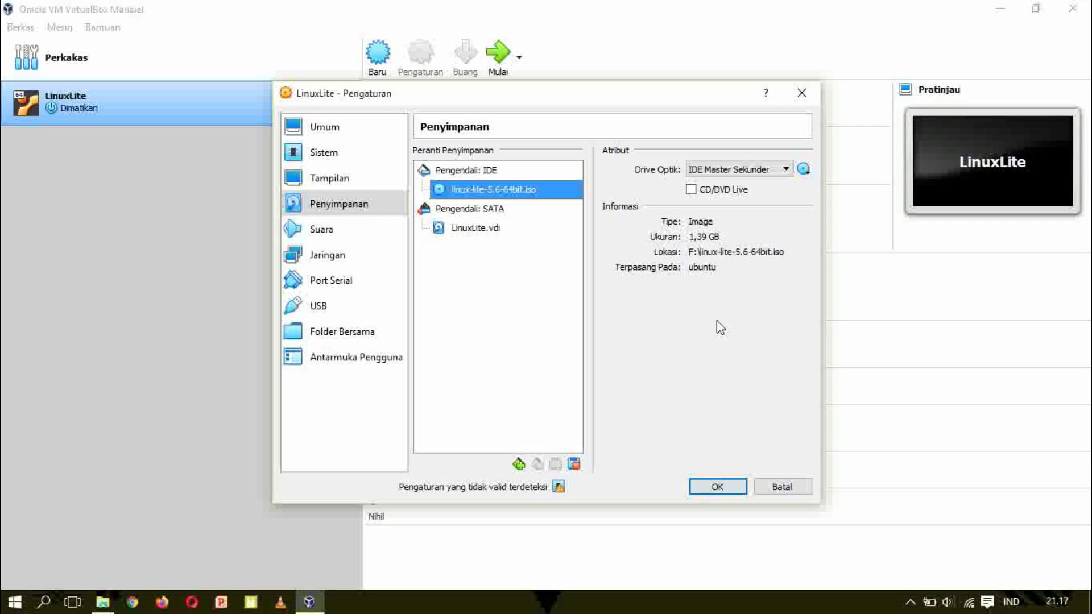
pyautogui.click(718, 486)
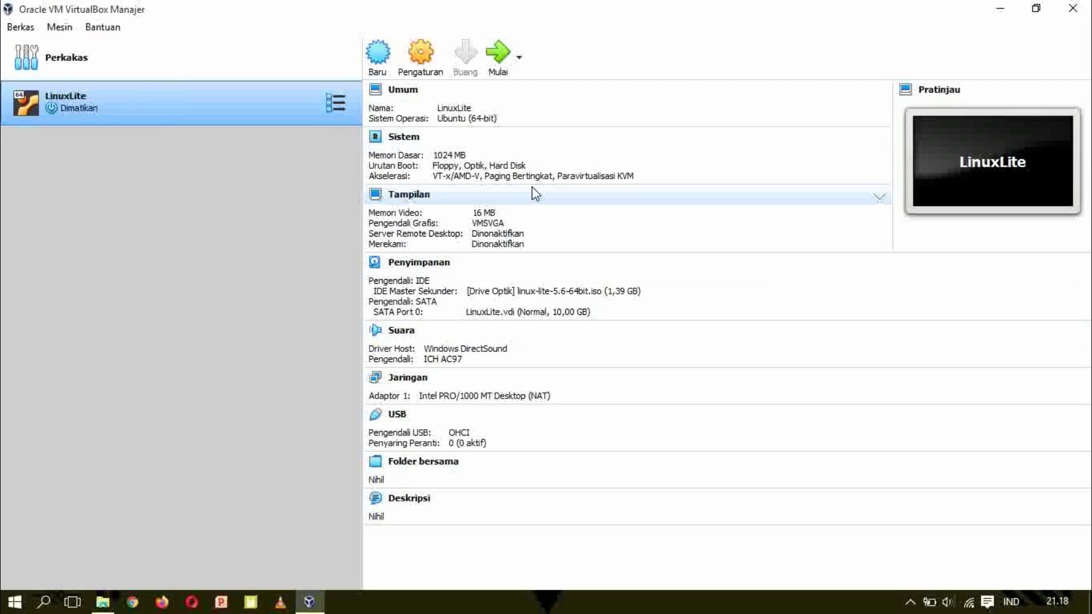
pyautogui.click(49, 606)
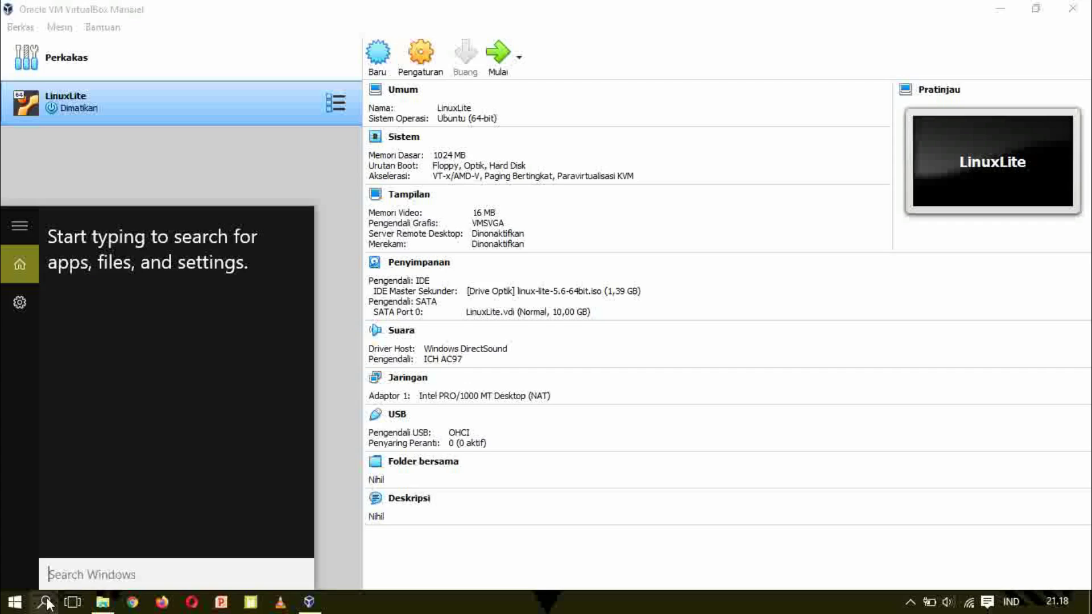
pyautogui.write('s')
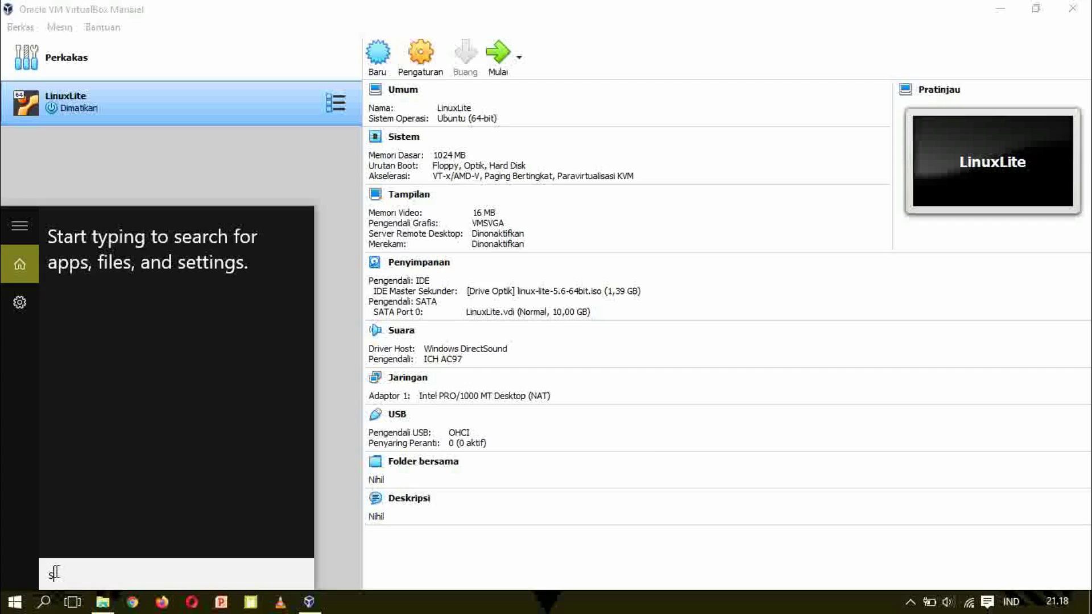
pyautogui.write('top')
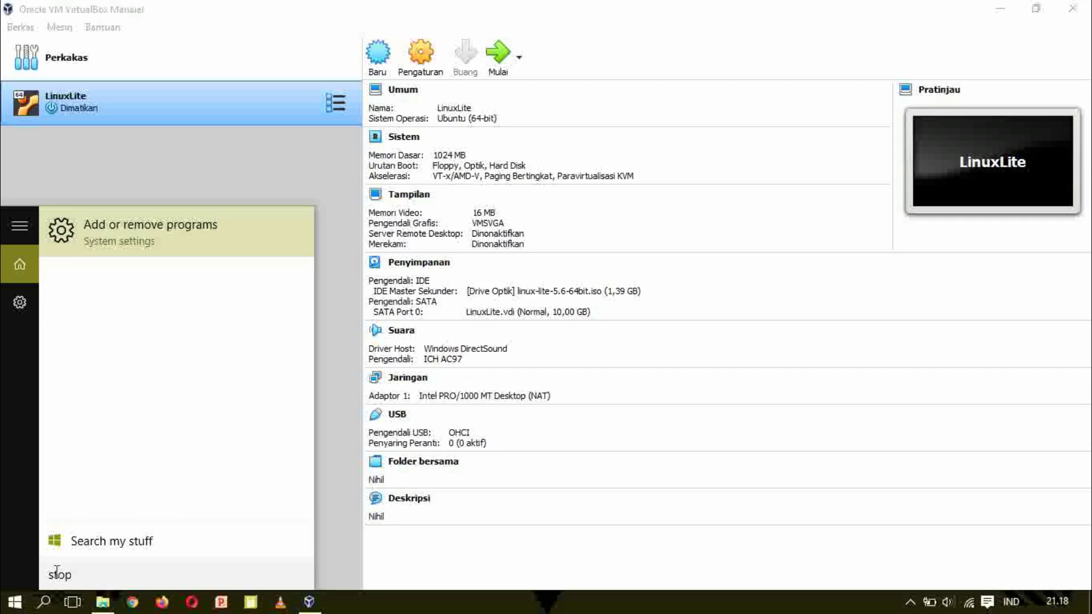
pyautogui.press('BackSpace')
pyautogui.press('BackSpace')
pyautogui.press('BackSpace')
pyautogui.press('BackSpace')
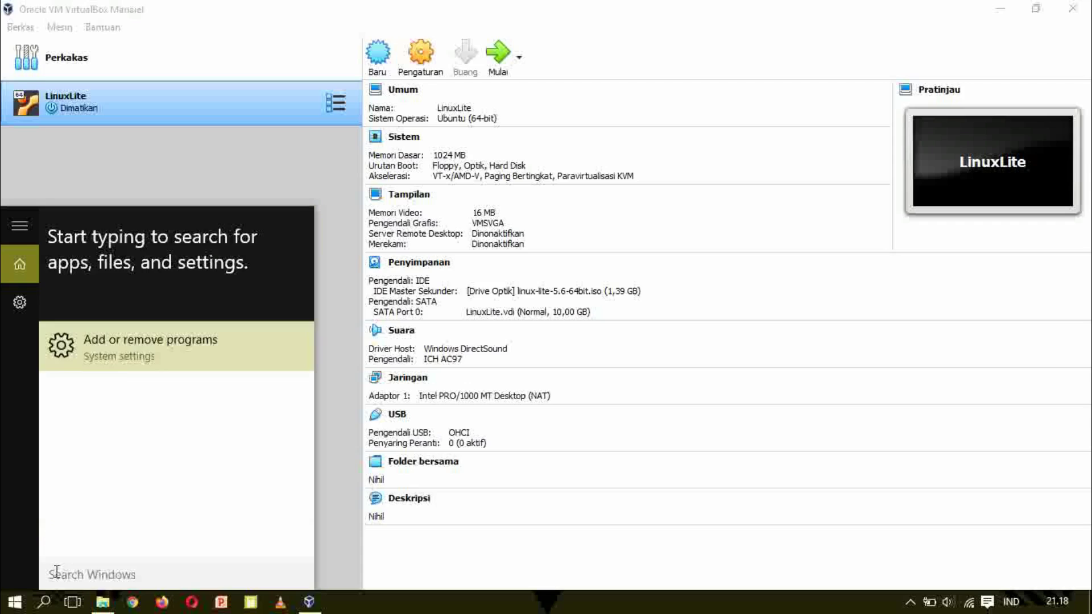
pyautogui.write('tim')
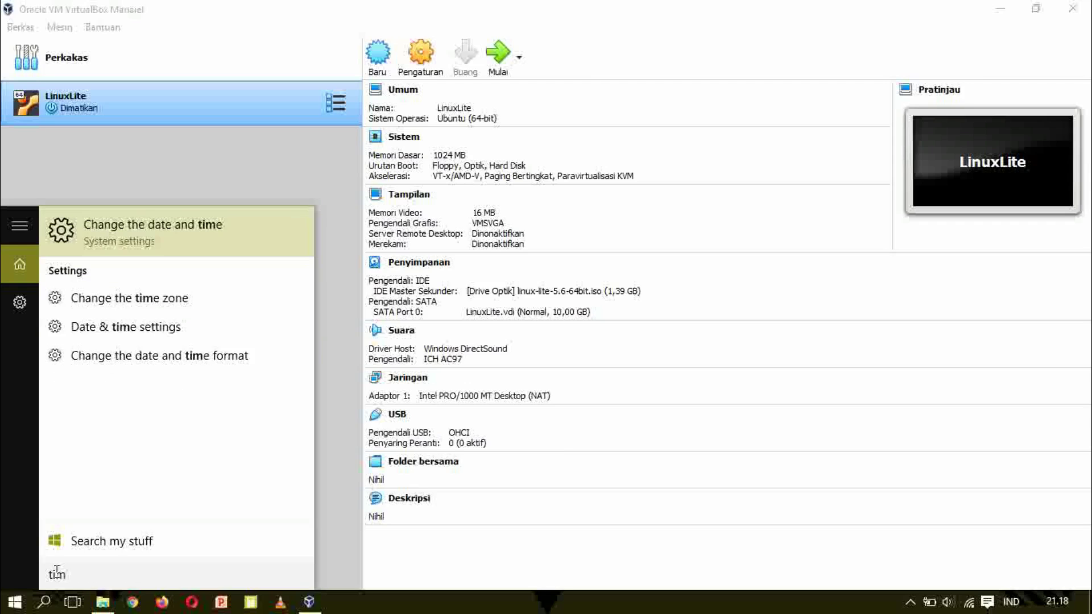
pyautogui.write('er')
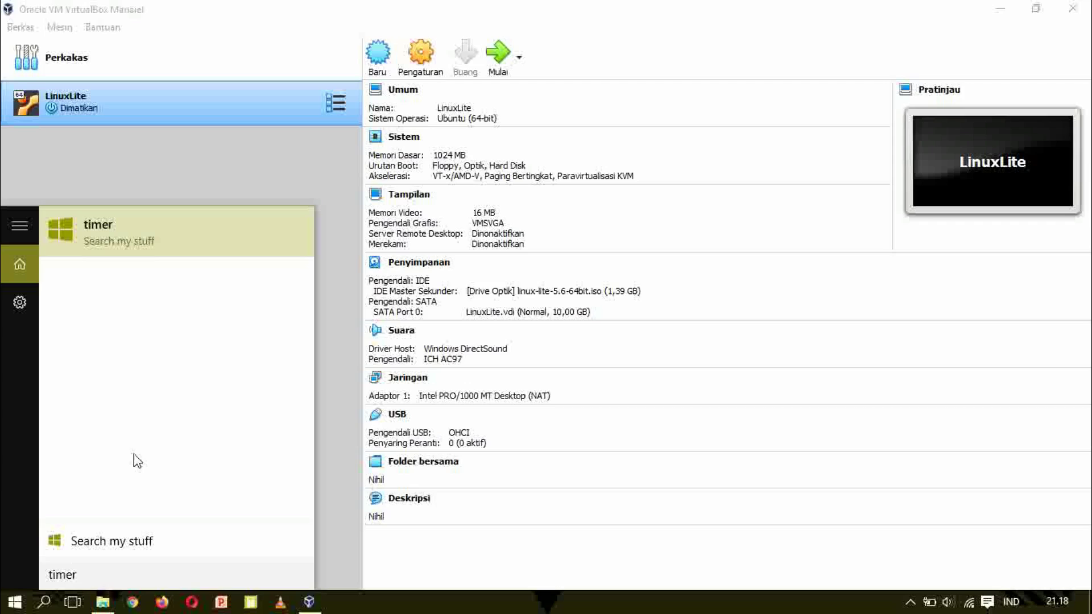
pyautogui.click(173, 156)
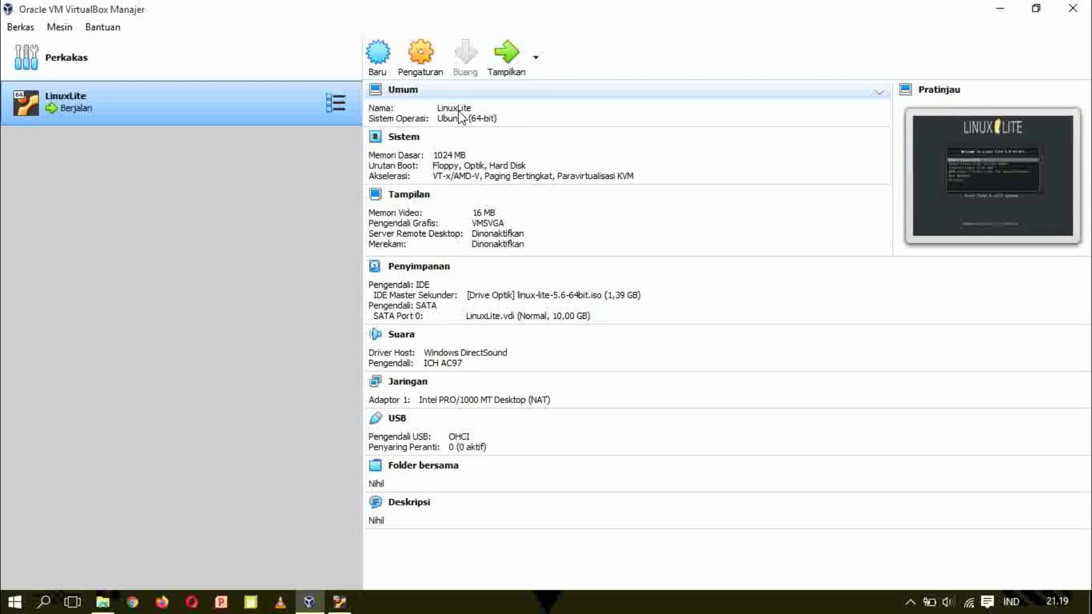
# - Show the running LinuxLite machine's window and maximize it
pyautogui.click(507, 59)
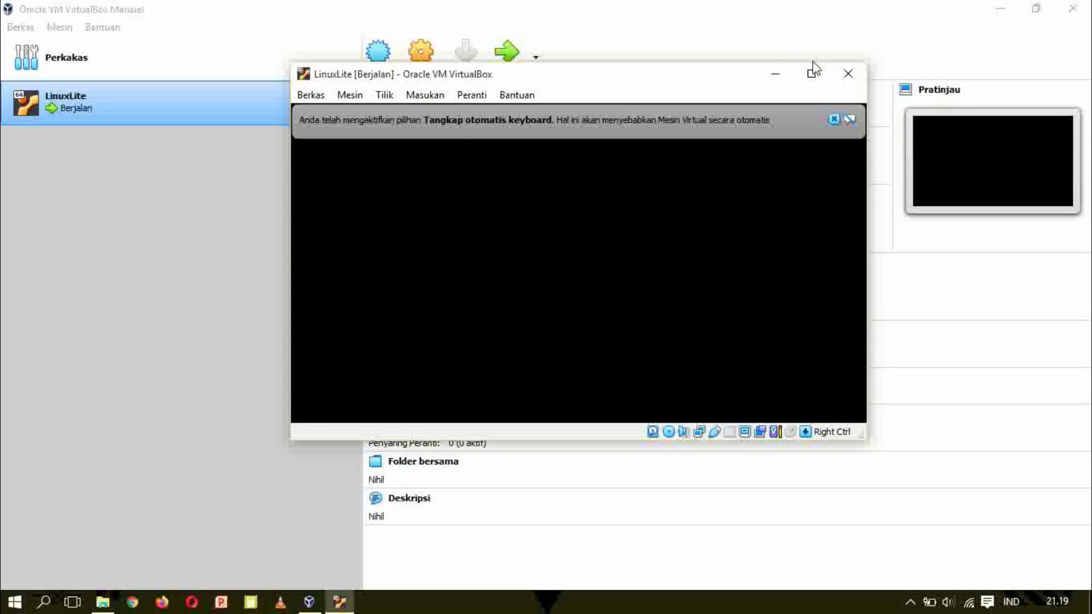
pyautogui.click(811, 74)
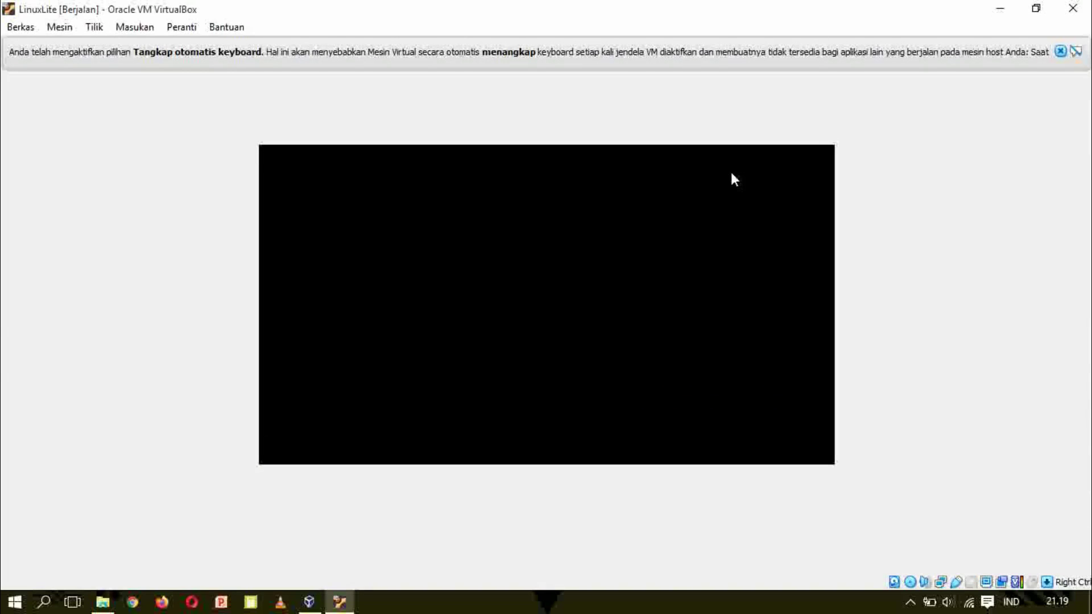